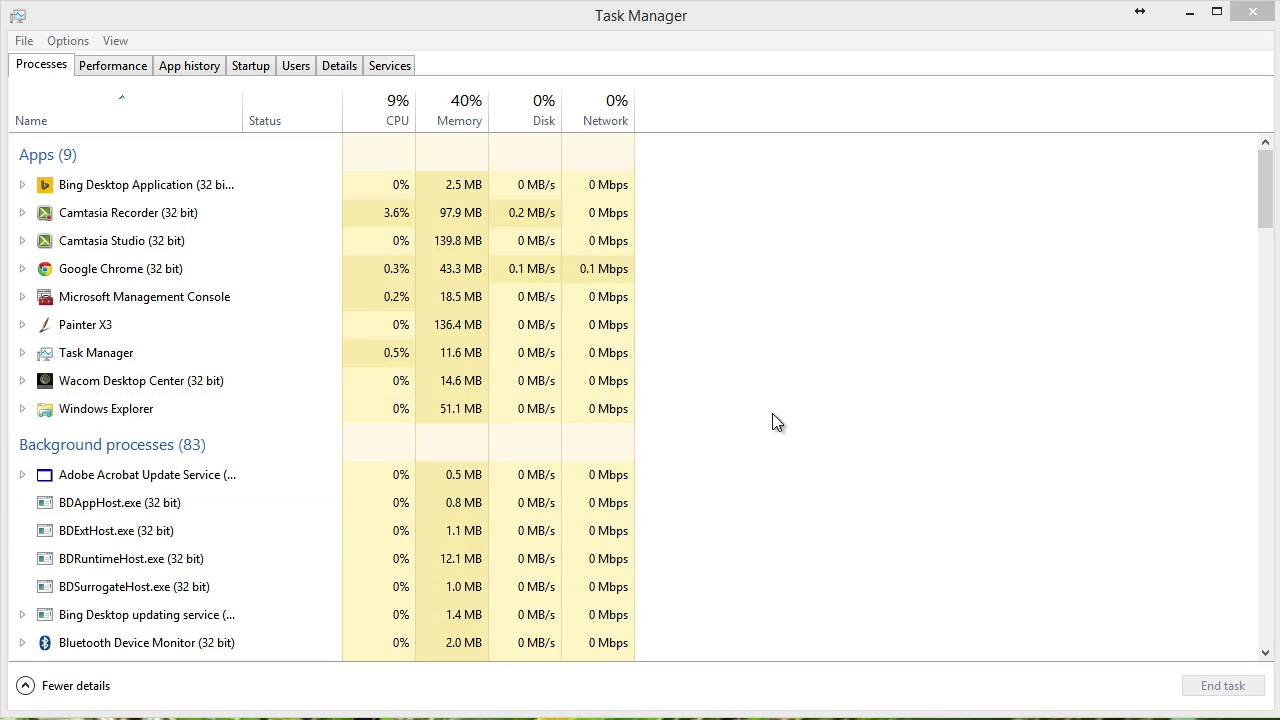
Sort processes by CPU, Memory, Disk and Network, ending with CPU usage highest first
{"action": "left_click_drag", "start_coordinate": [1266, 212], "coordinate": [1149, 223]}
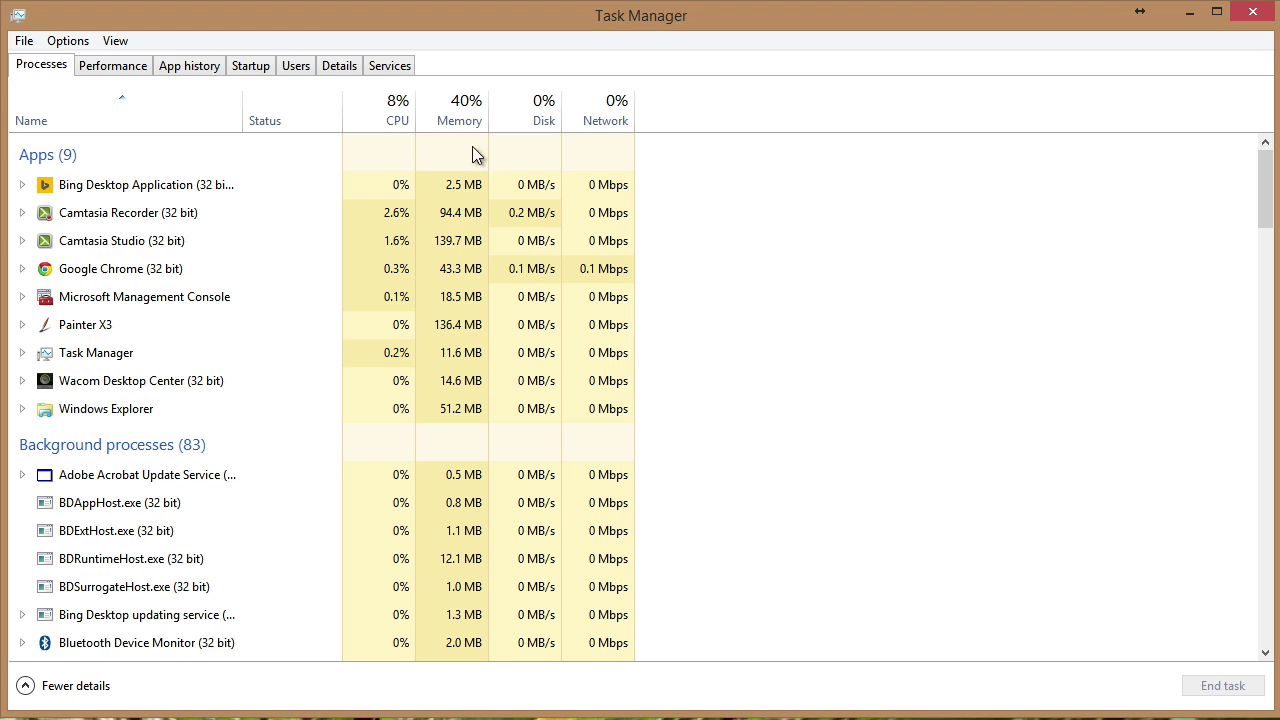
{"action": "left_click", "coordinate": [392, 122]}
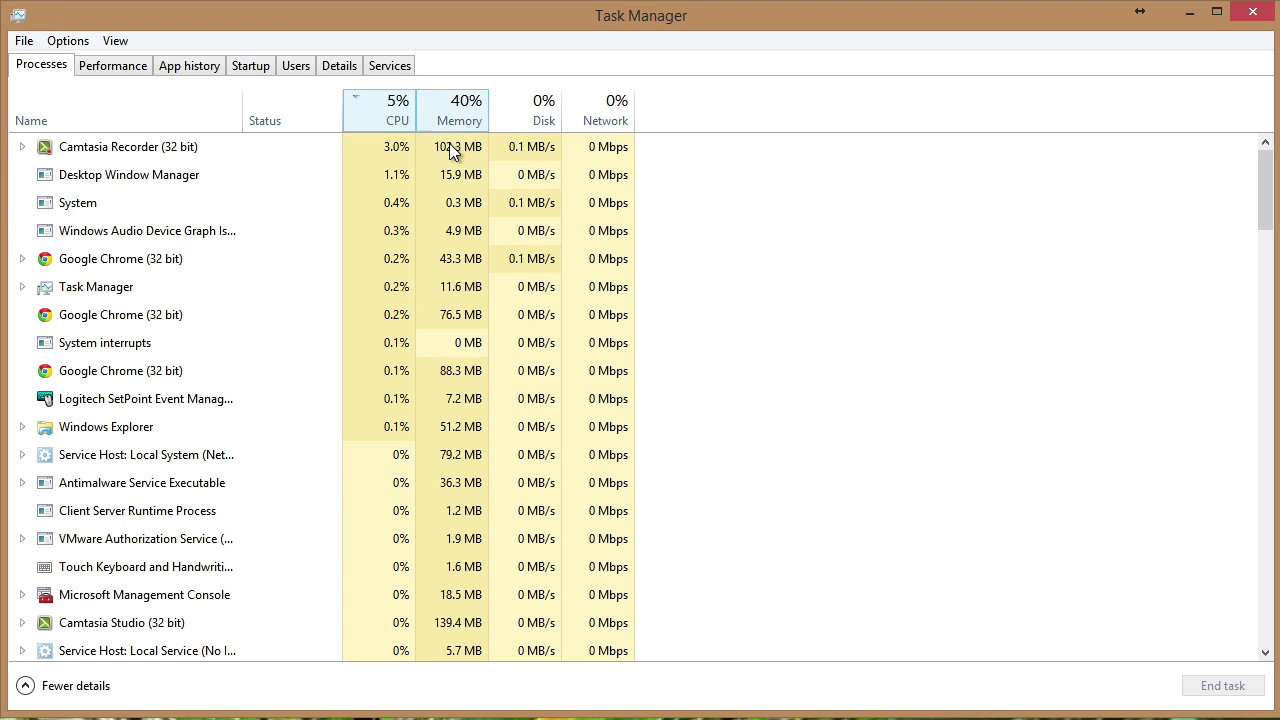
{"action": "left_click", "coordinate": [449, 117]}
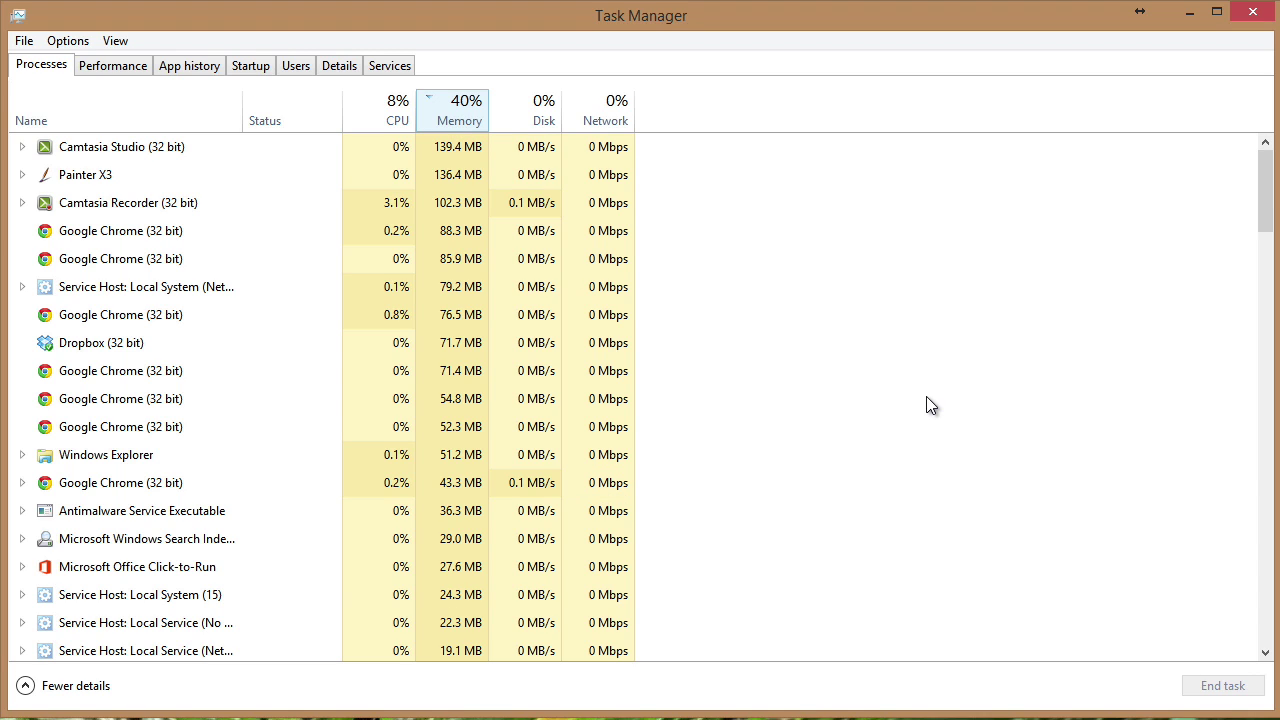
{"action": "left_click", "coordinate": [544, 110]}
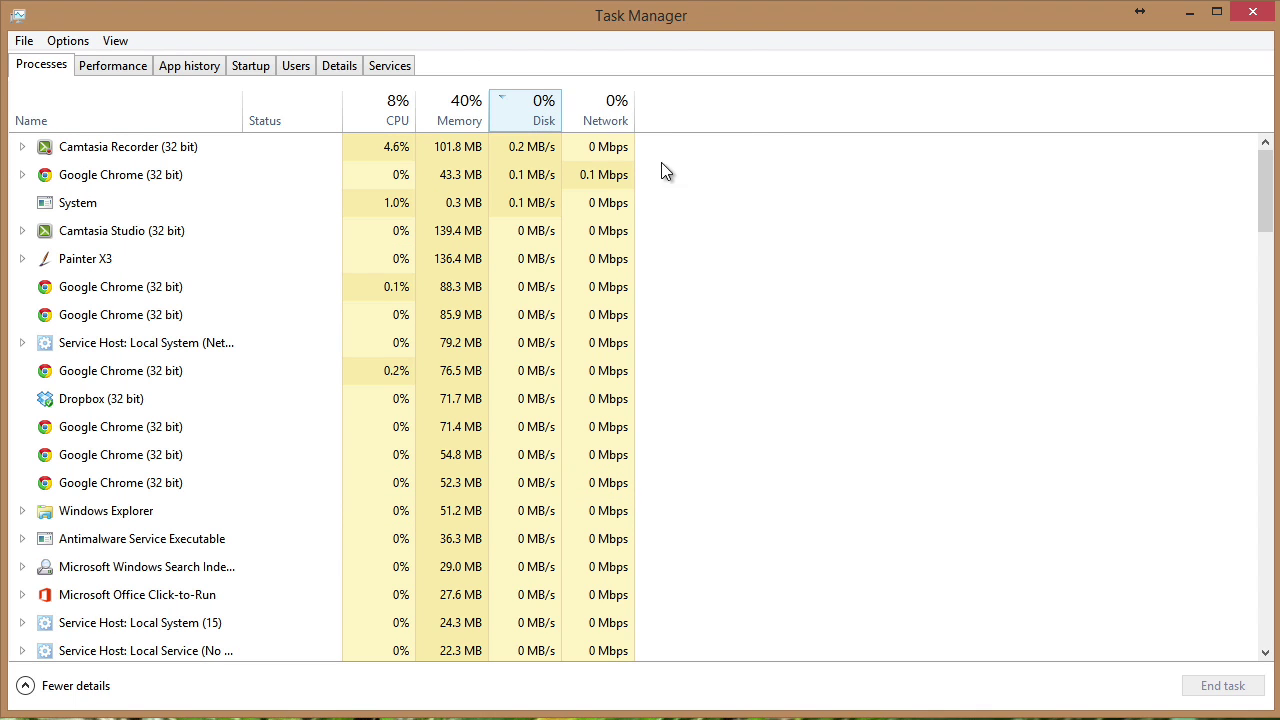
{"action": "left_click", "coordinate": [609, 110]}
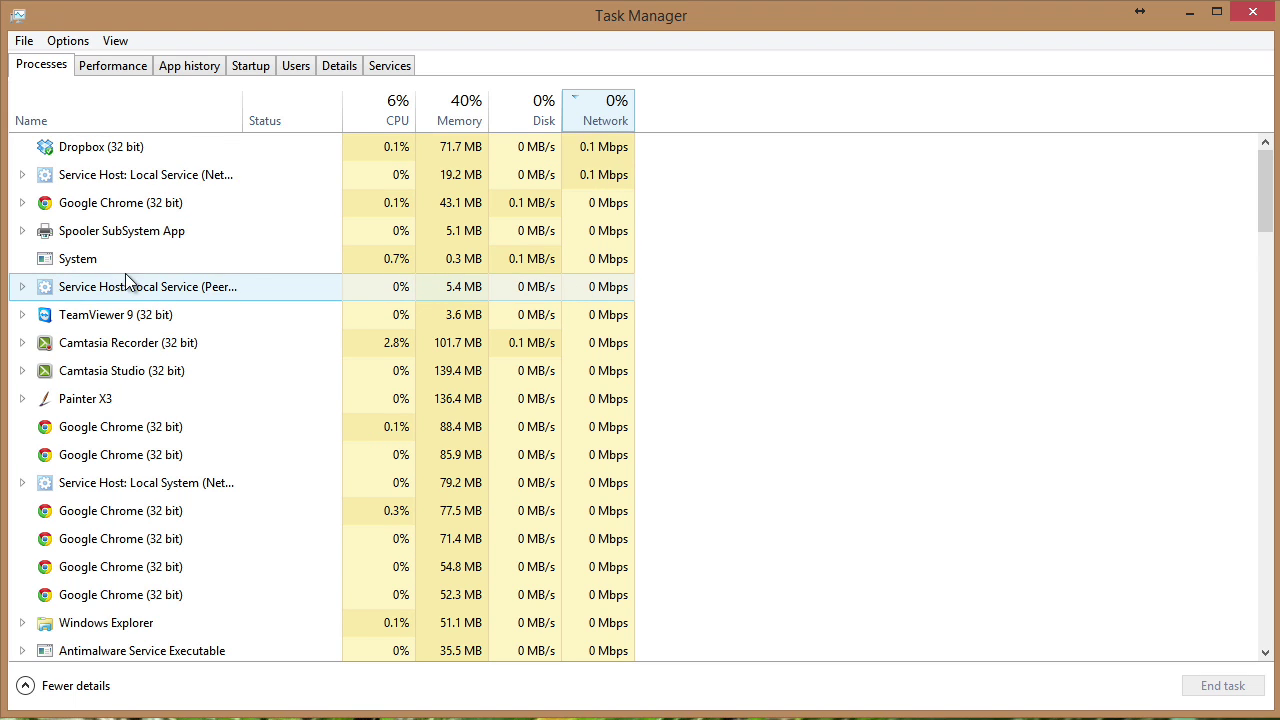
{"action": "left_click", "coordinate": [385, 113]}
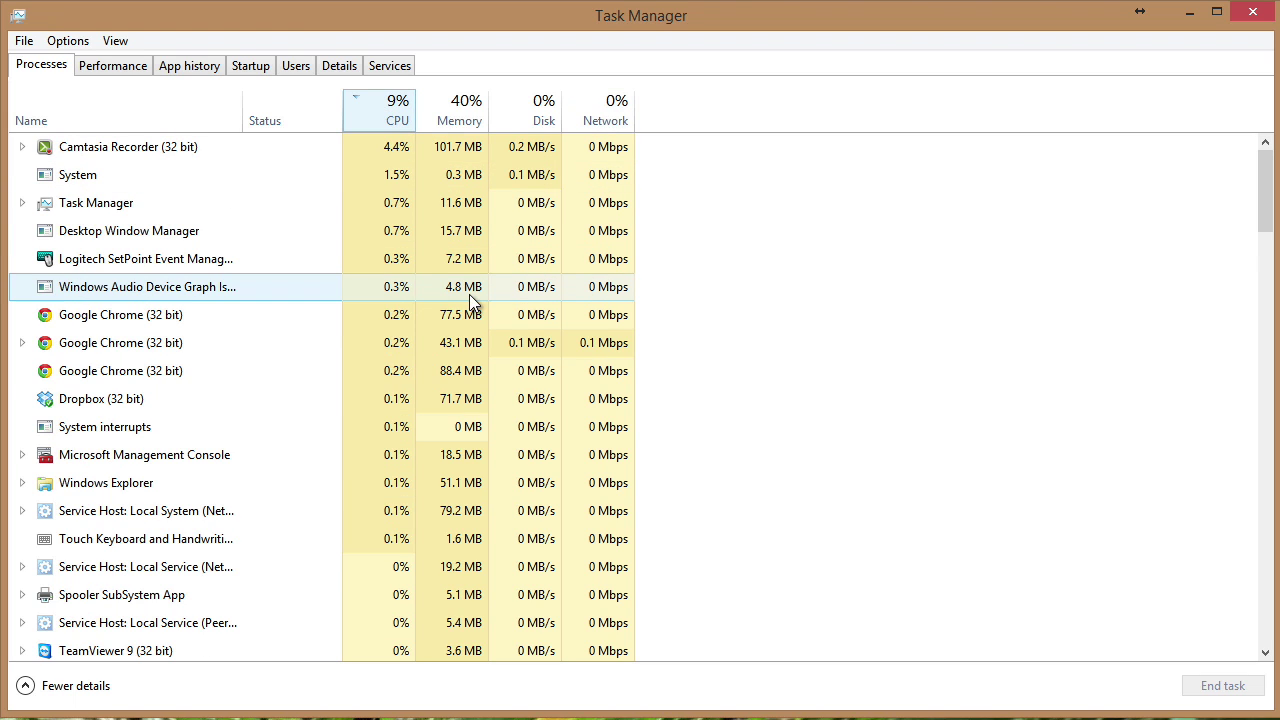
{"action": "right_click", "coordinate": [153, 149]}
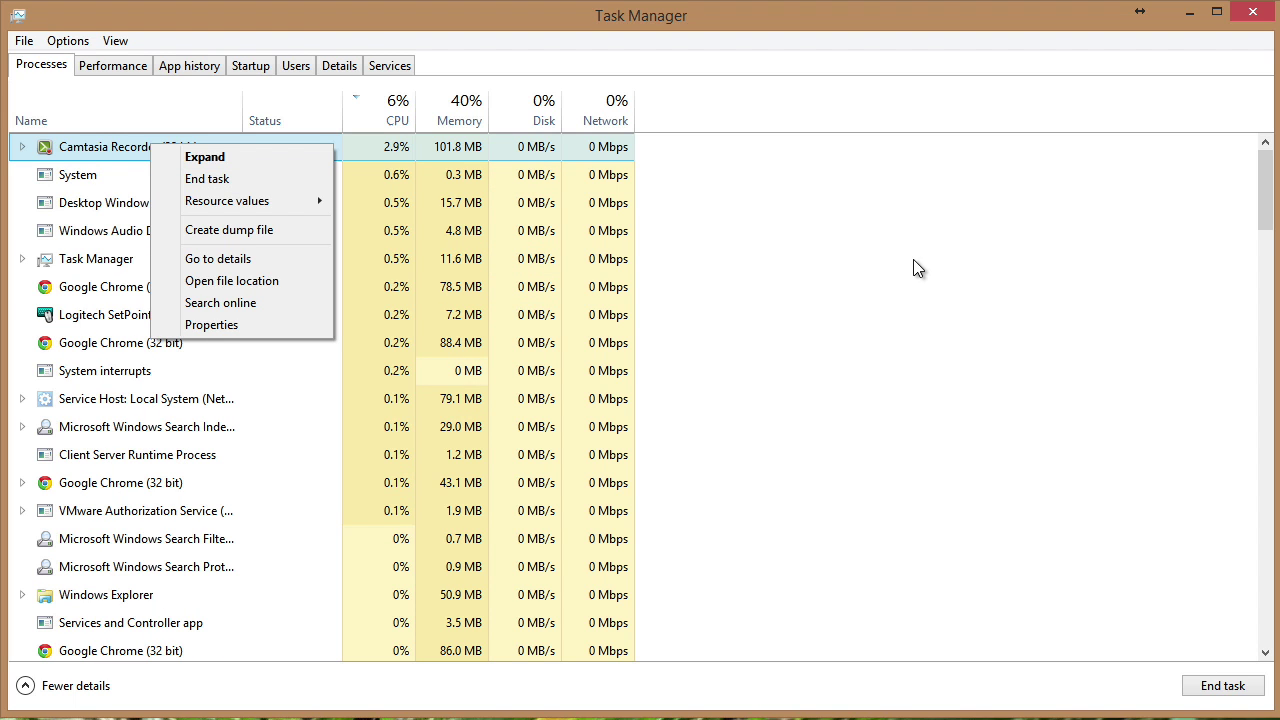
{"action": "left_click", "coordinate": [798, 270]}
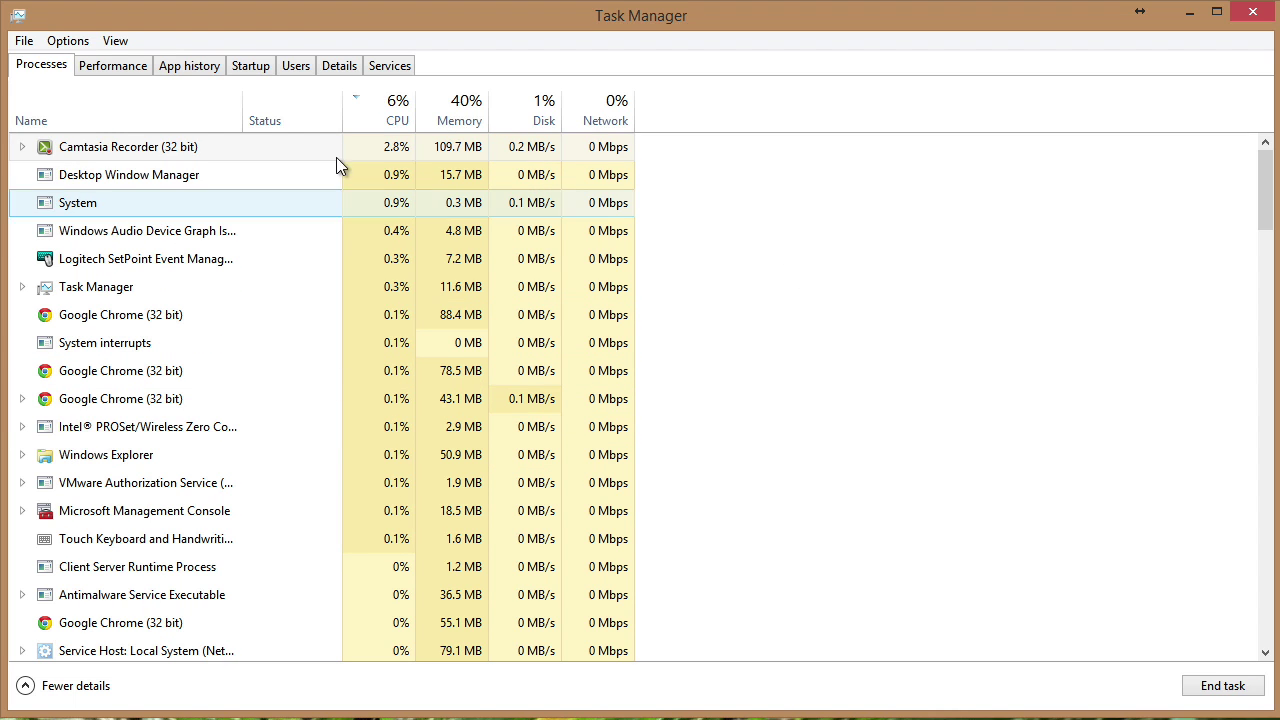
View the CPU, Memory and Disk 0 (C:) performance graphs, then the App history table
{"action": "left_click", "coordinate": [111, 70]}
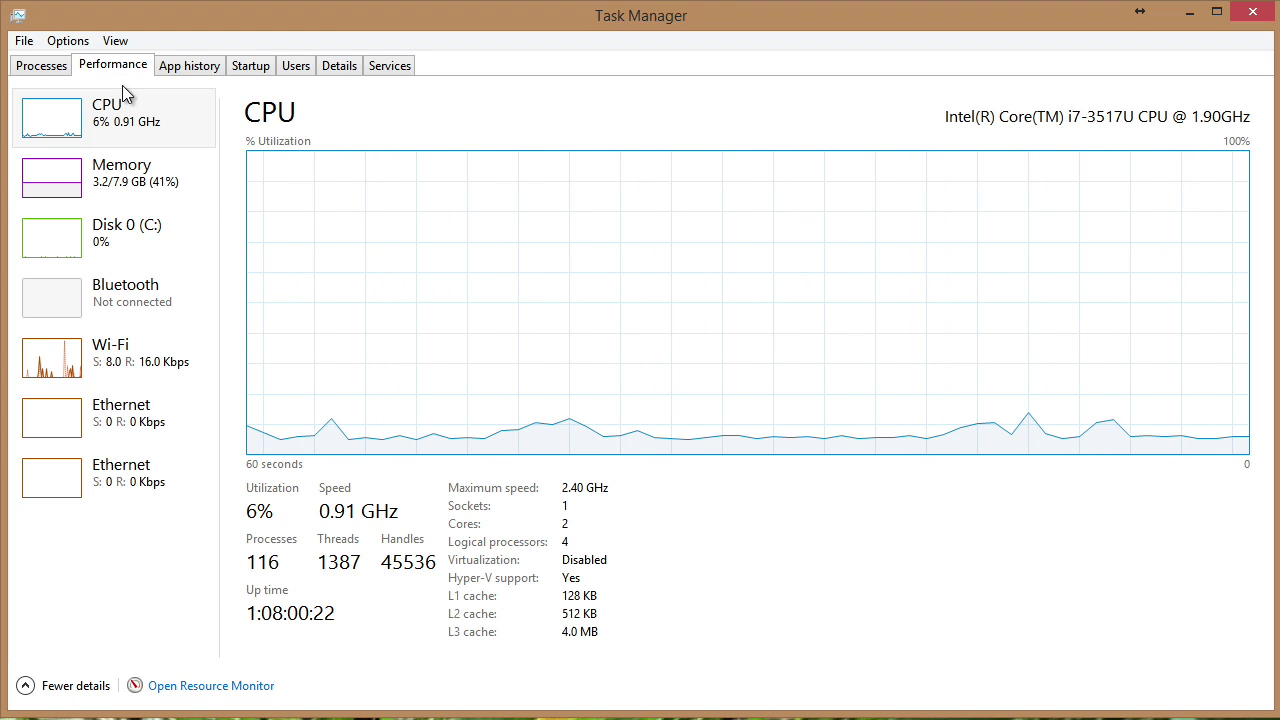
{"action": "left_click", "coordinate": [155, 182]}
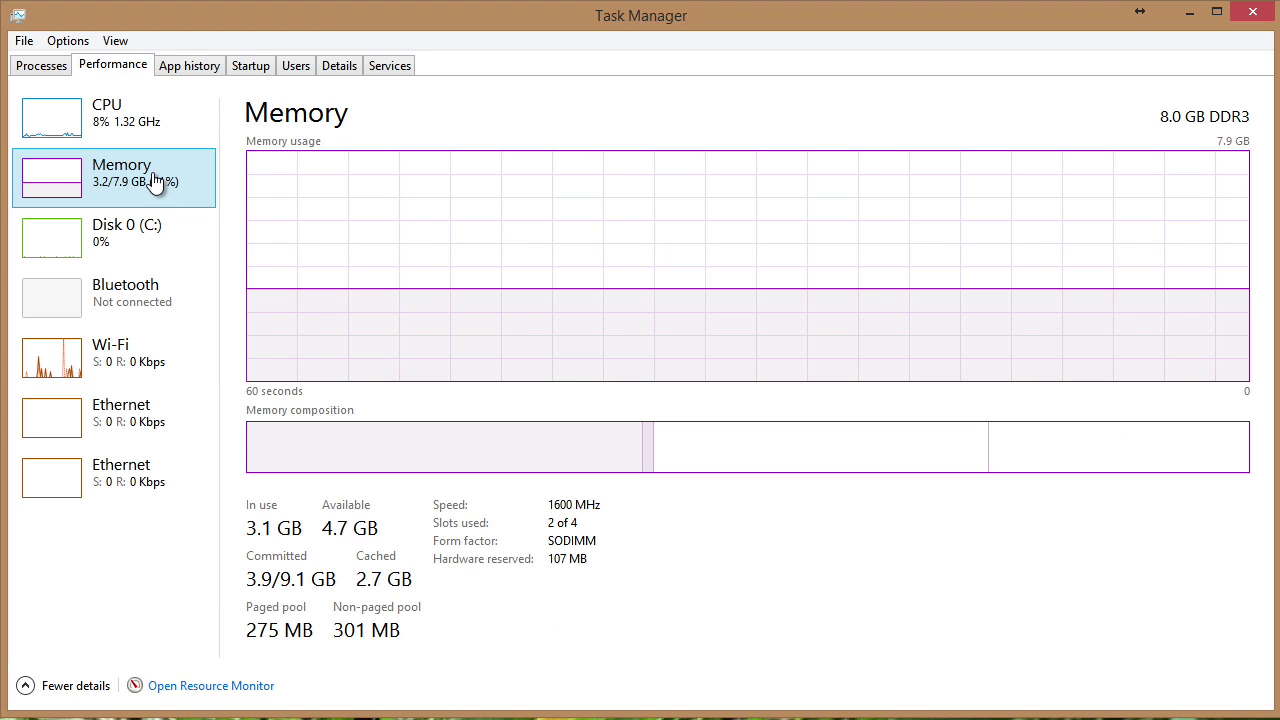
{"action": "left_click", "coordinate": [144, 246]}
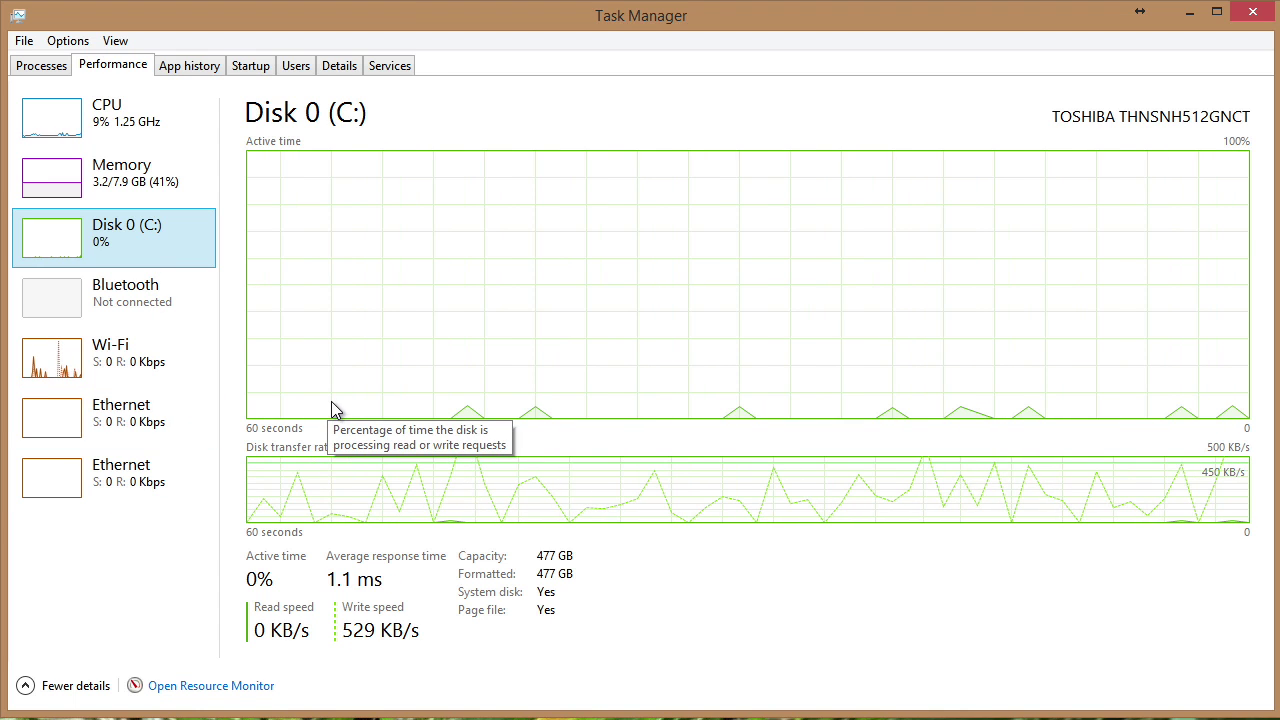
{"action": "left_click", "coordinate": [195, 67]}
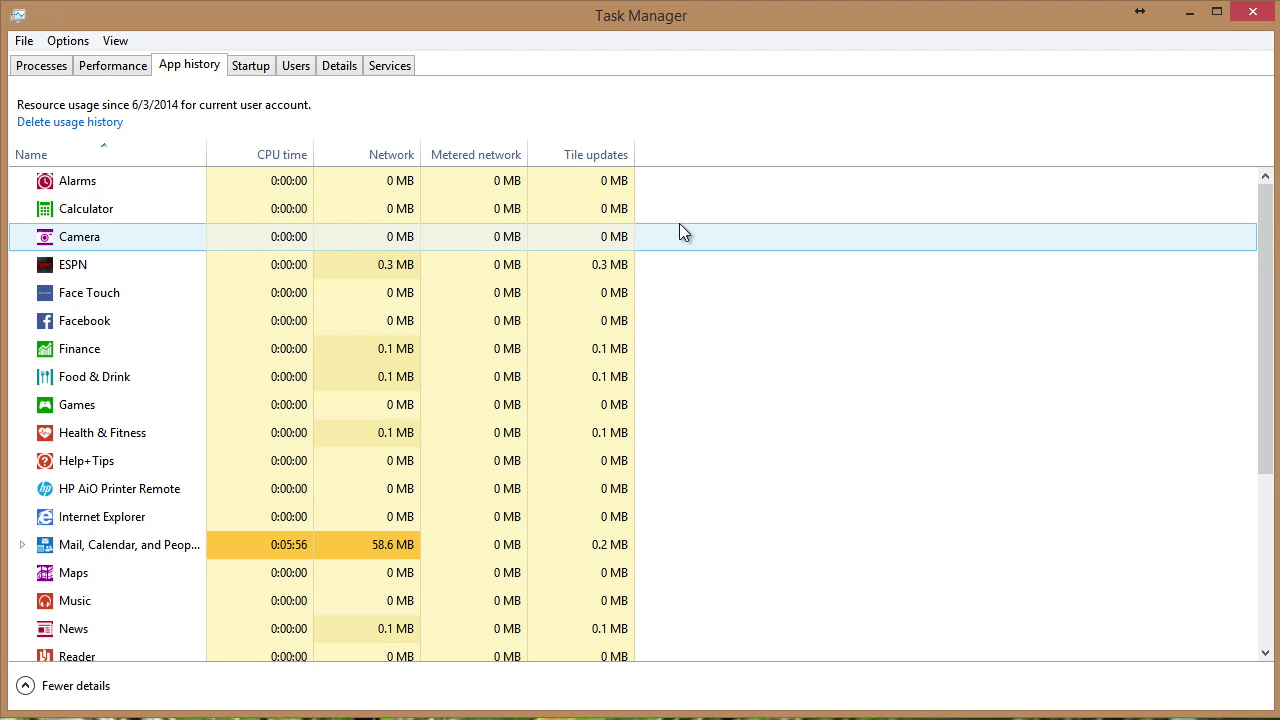
{"action": "scroll", "coordinate": [875, 295], "scroll_direction": "down", "scroll_amount": 3}
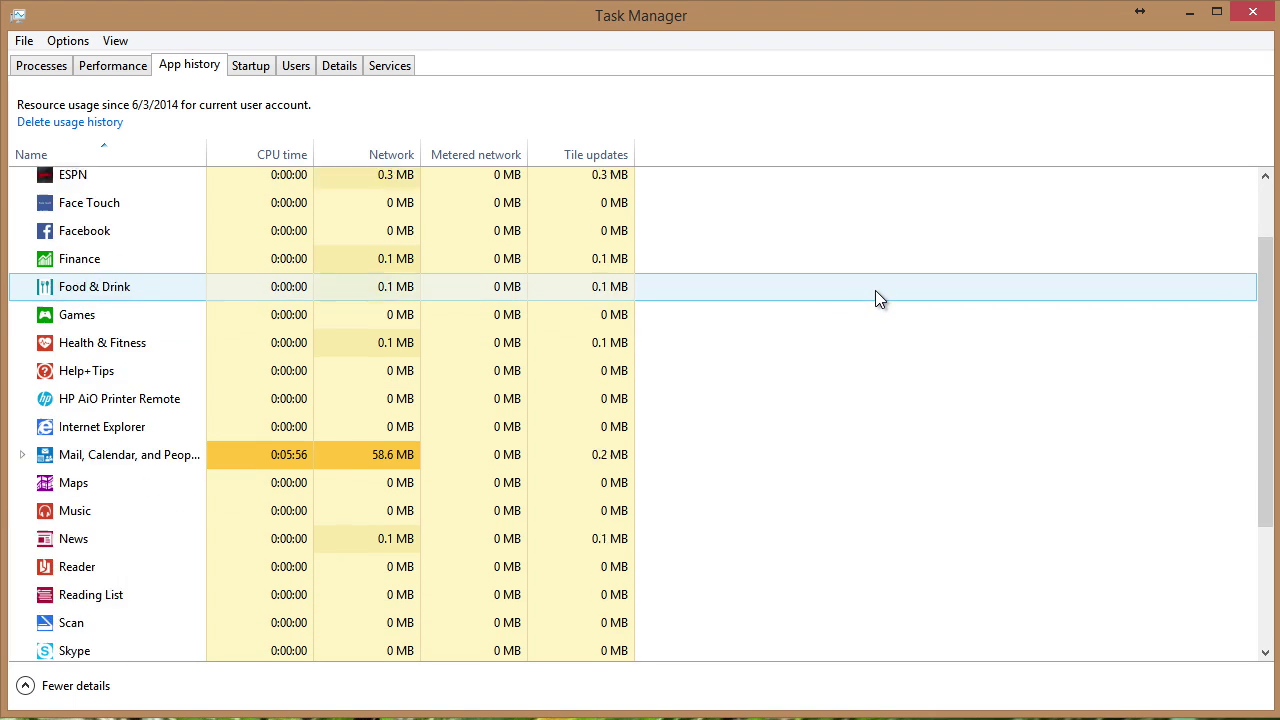
{"action": "scroll", "coordinate": [884, 304], "scroll_direction": "down", "scroll_amount": 1}
{"action": "scroll", "coordinate": [885, 306], "scroll_direction": "up", "scroll_amount": 4}
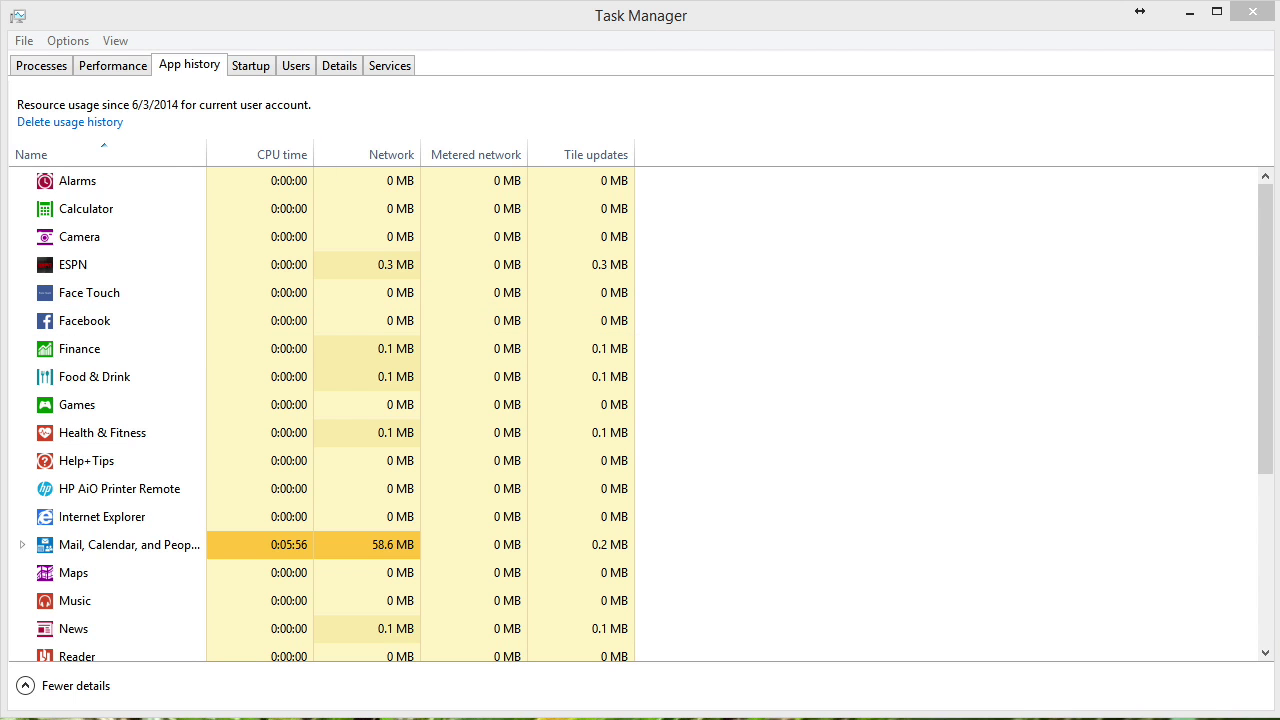
Review the Startup list and iTunesHelper's options, leaving it enabled
{"action": "left_click", "coordinate": [251, 68]}
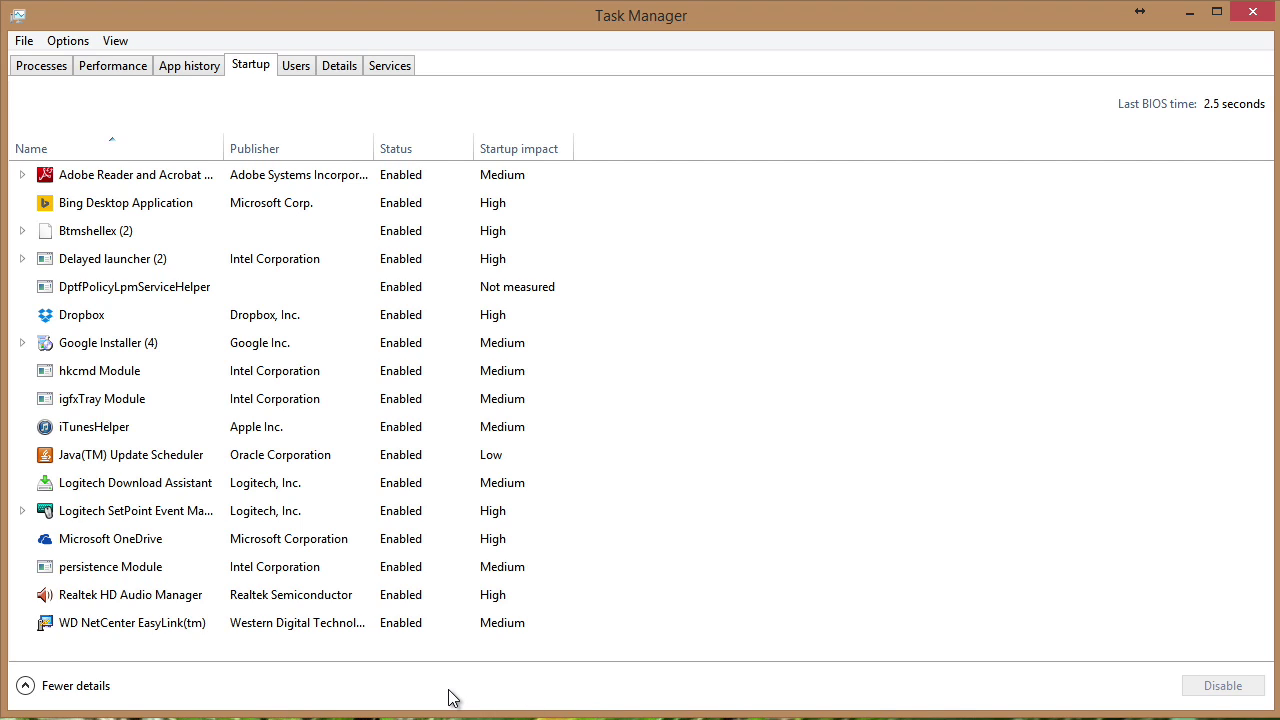
{"action": "right_click", "coordinate": [132, 424]}
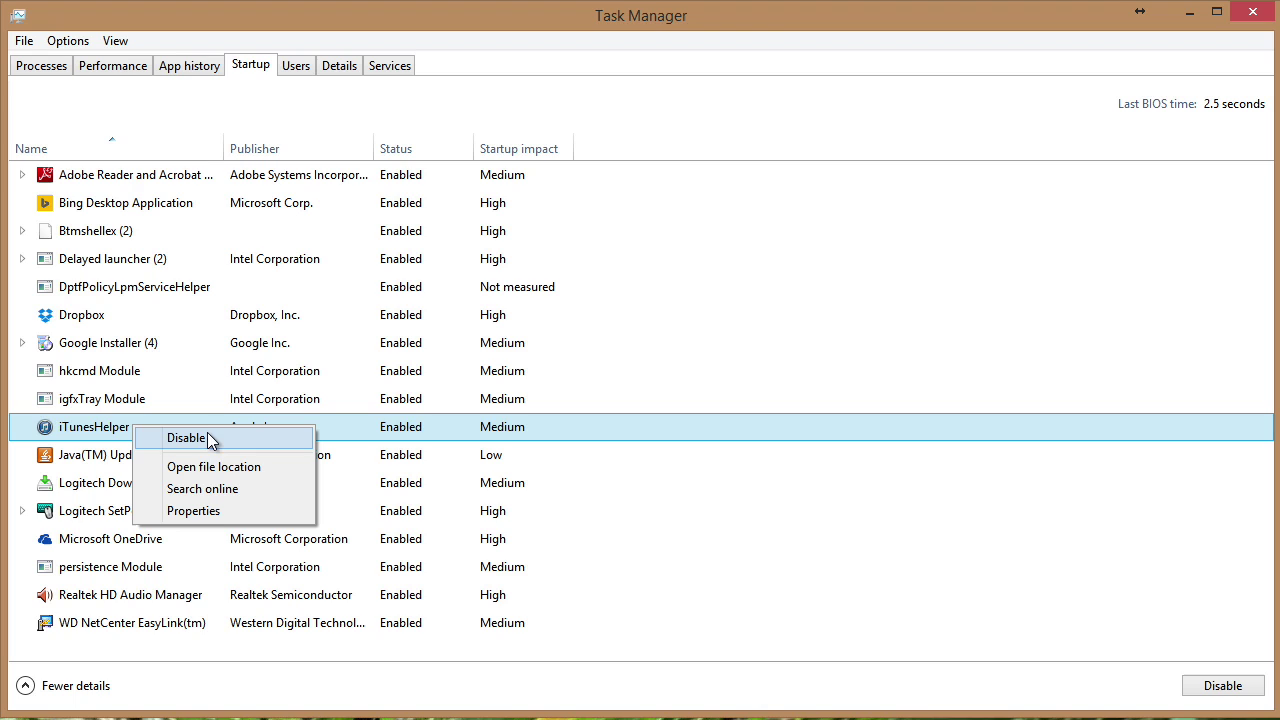
{"action": "left_click", "coordinate": [766, 548]}
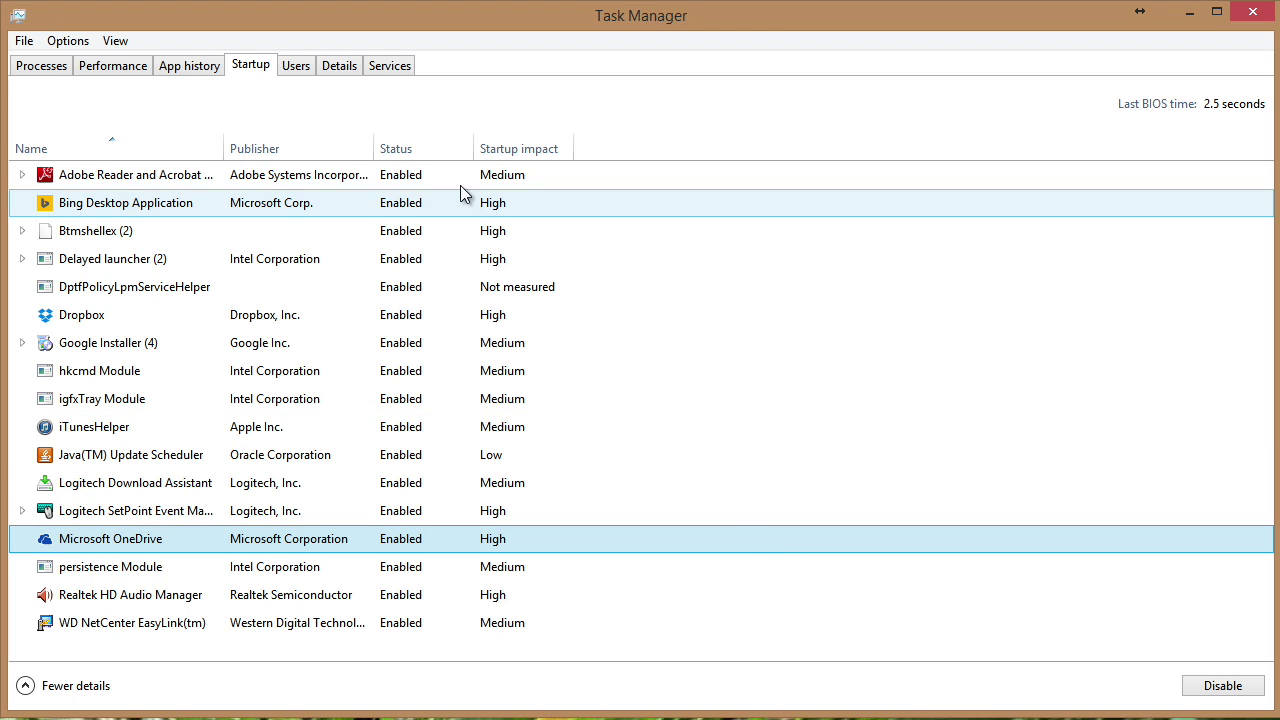
{"action": "left_click", "coordinate": [298, 68]}
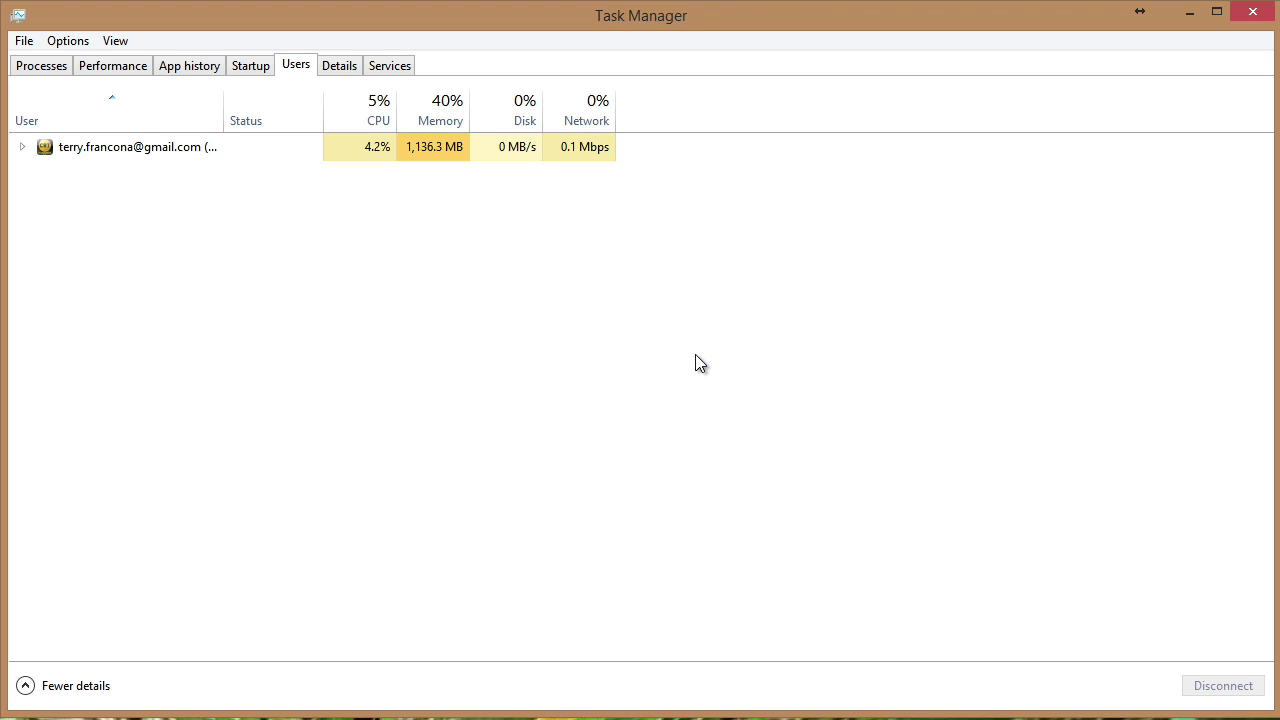
Show the Details tab listing every process with PID, status, user, CPU and memory
{"action": "left_click", "coordinate": [336, 68]}
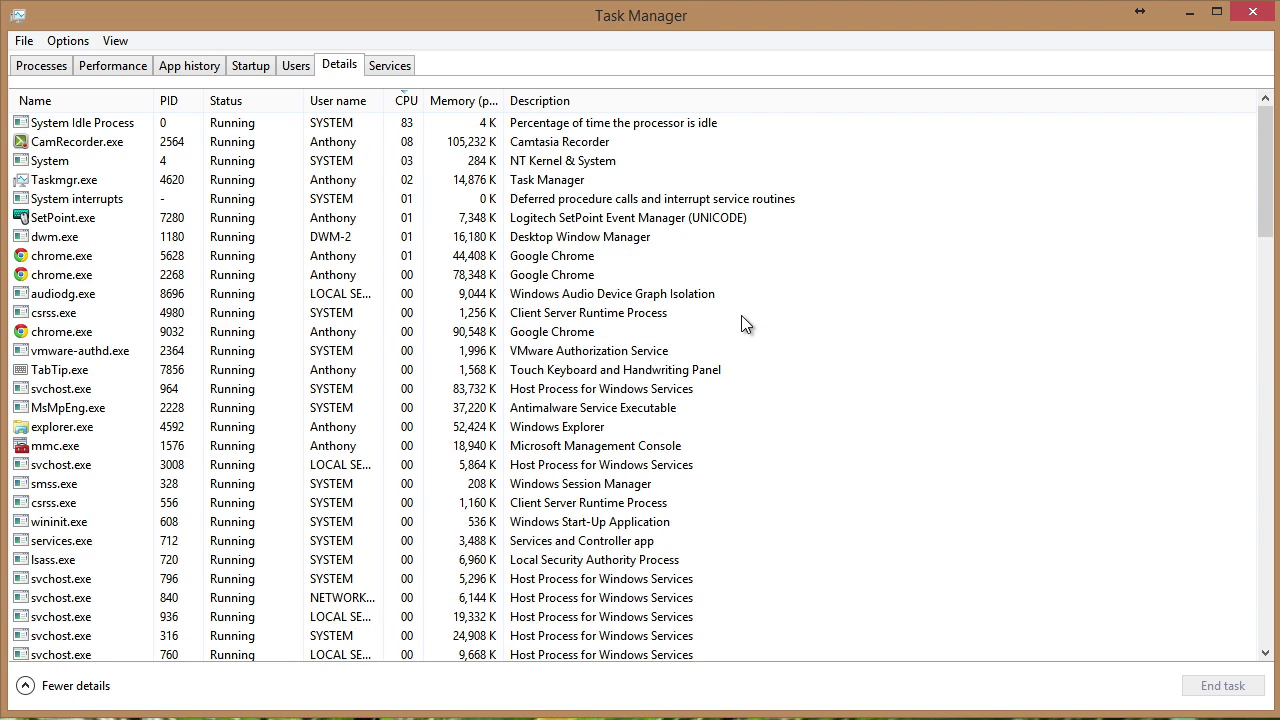
Show the Services tab sorted alphabetically by name
{"action": "left_click", "coordinate": [390, 66]}
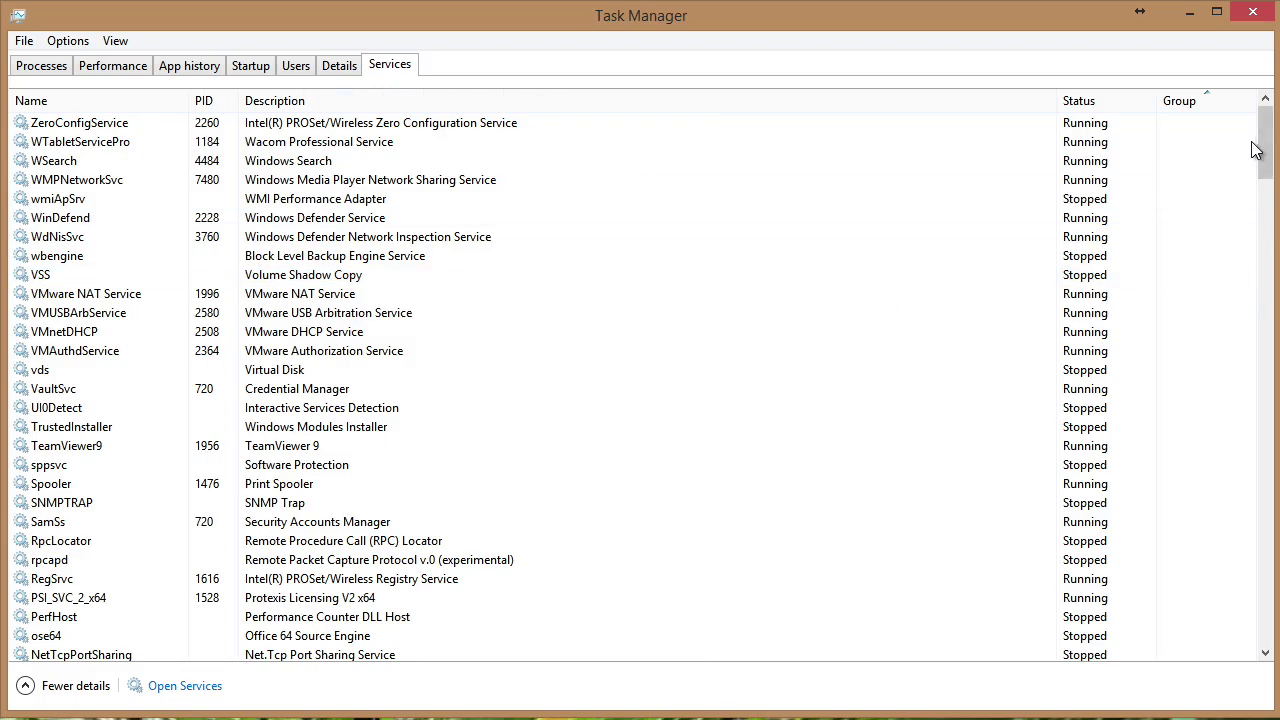
{"action": "left_click_drag", "start_coordinate": [1261, 157], "coordinate": [1263, 125]}
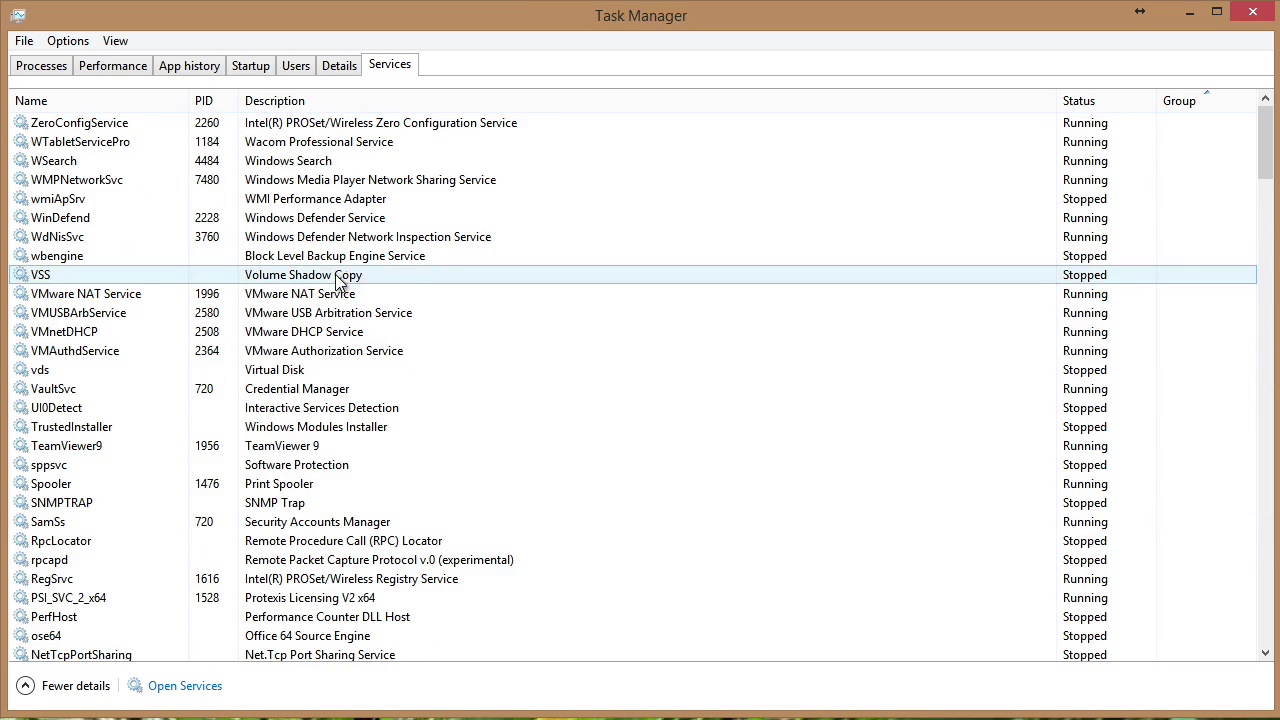
{"action": "left_click", "coordinate": [85, 99]}
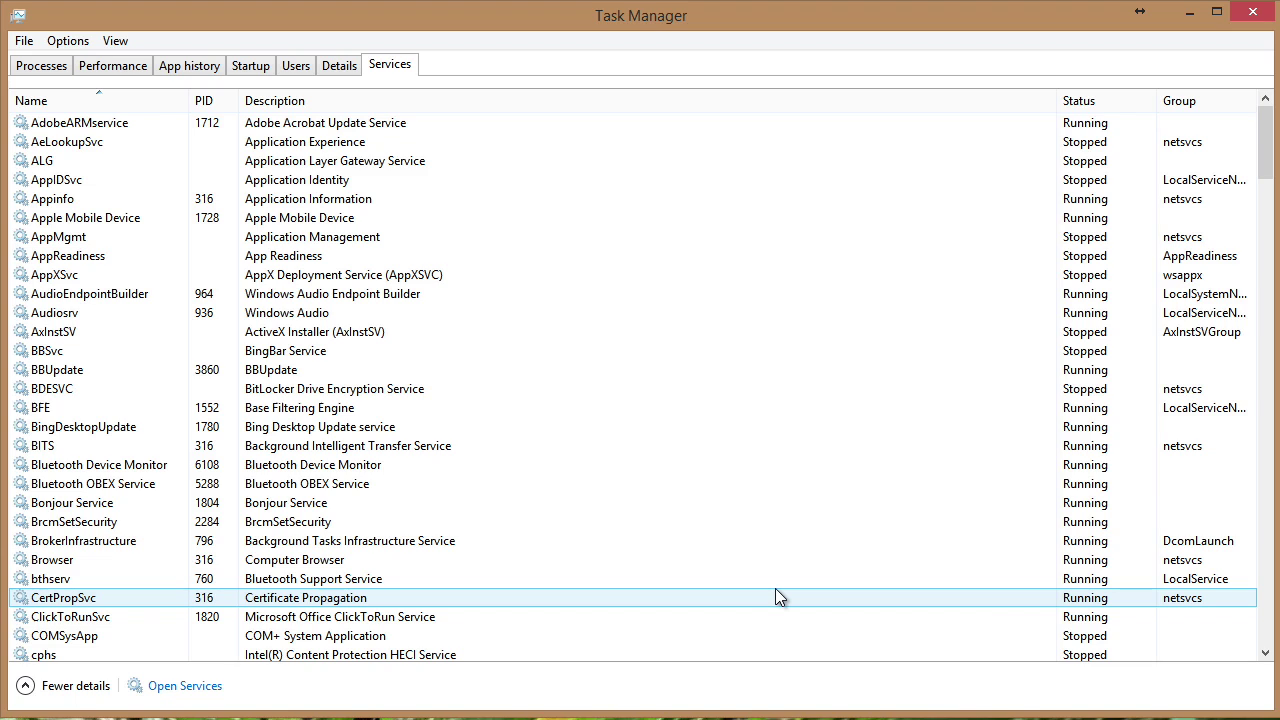
Open the full Services console from the BBSvc service's context menu
{"action": "left_click", "coordinate": [332, 351]}
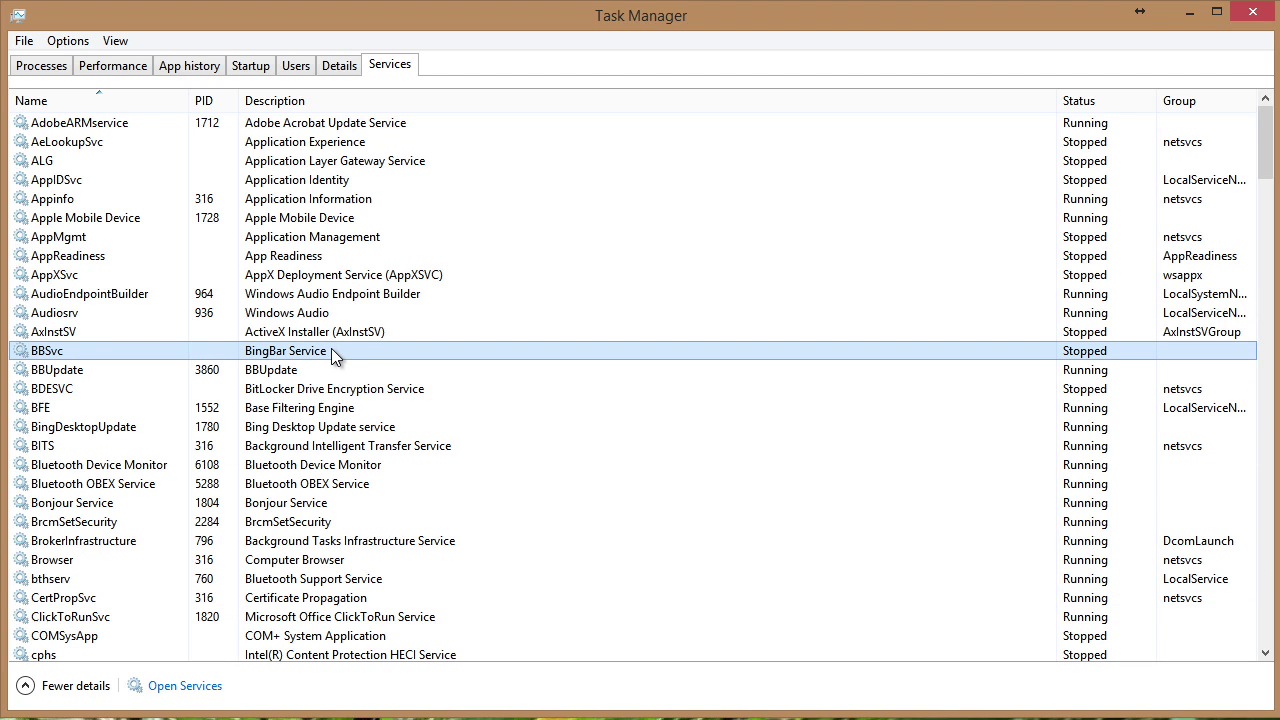
{"action": "right_click", "coordinate": [331, 351]}
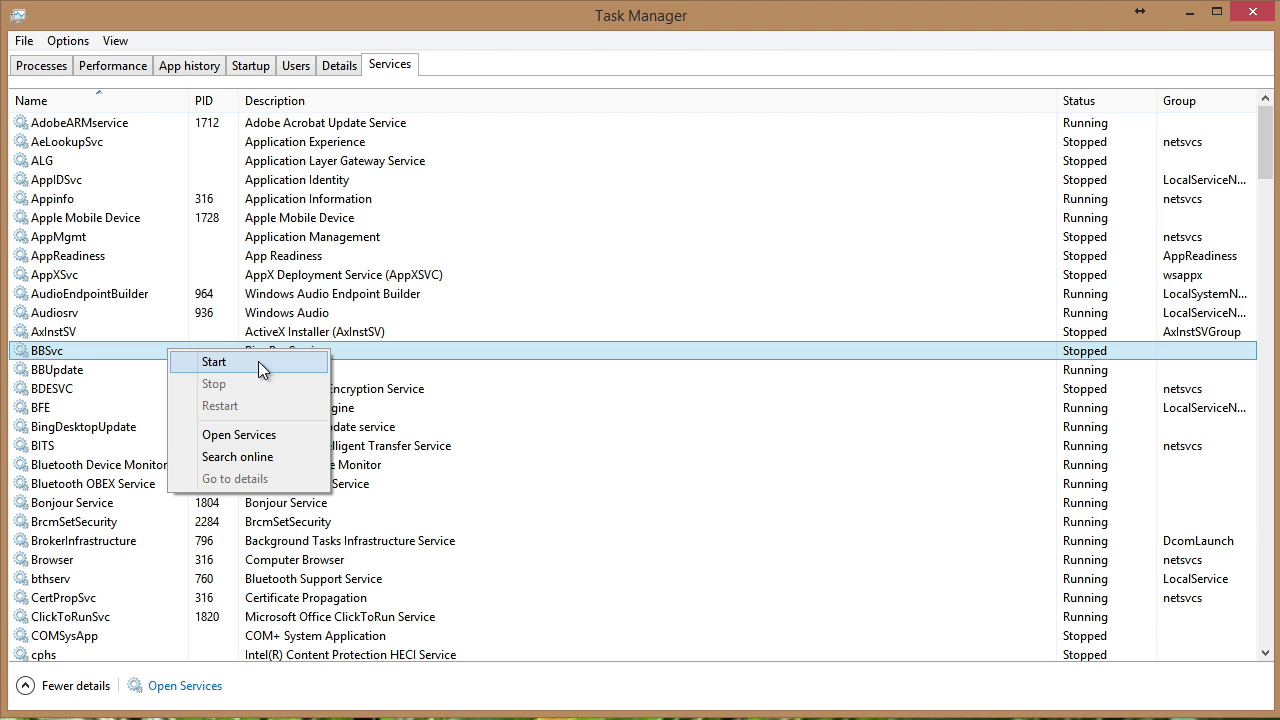
{"action": "left_click", "coordinate": [252, 432]}
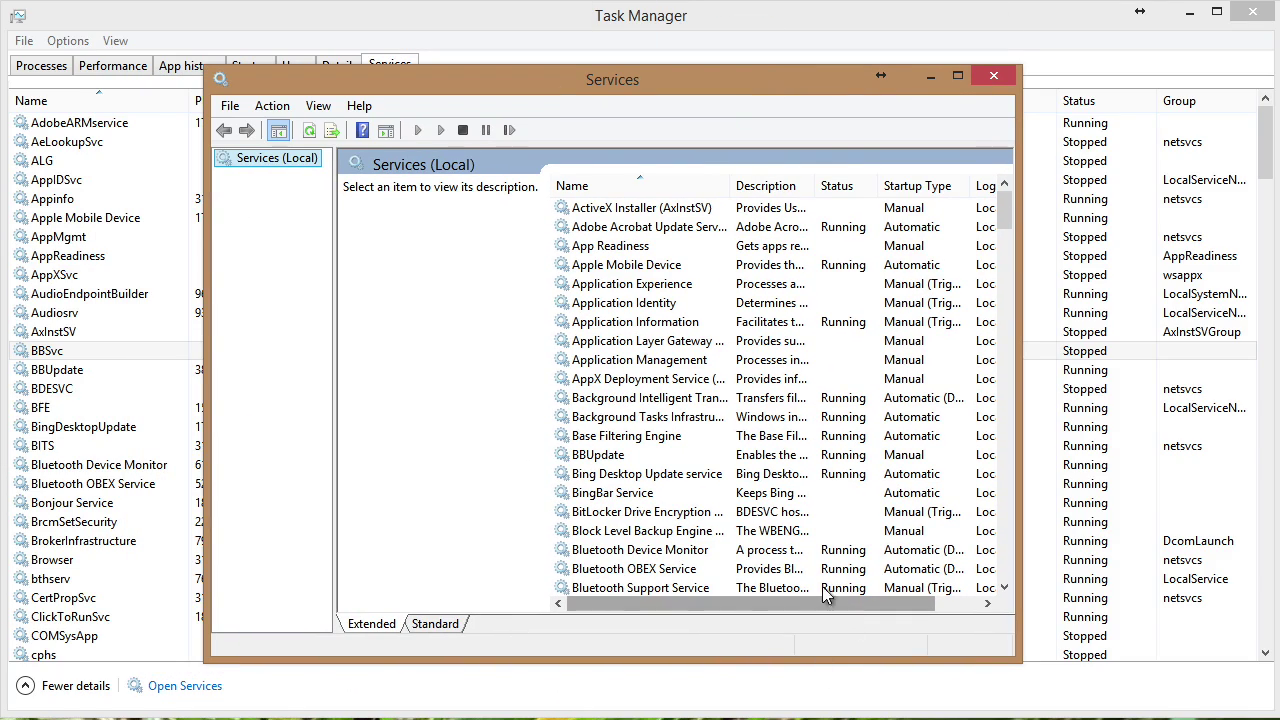
Inspect BingBar Service's Log On, Recovery and Dependencies properties, then cancel without changes
{"action": "left_click", "coordinate": [586, 492]}
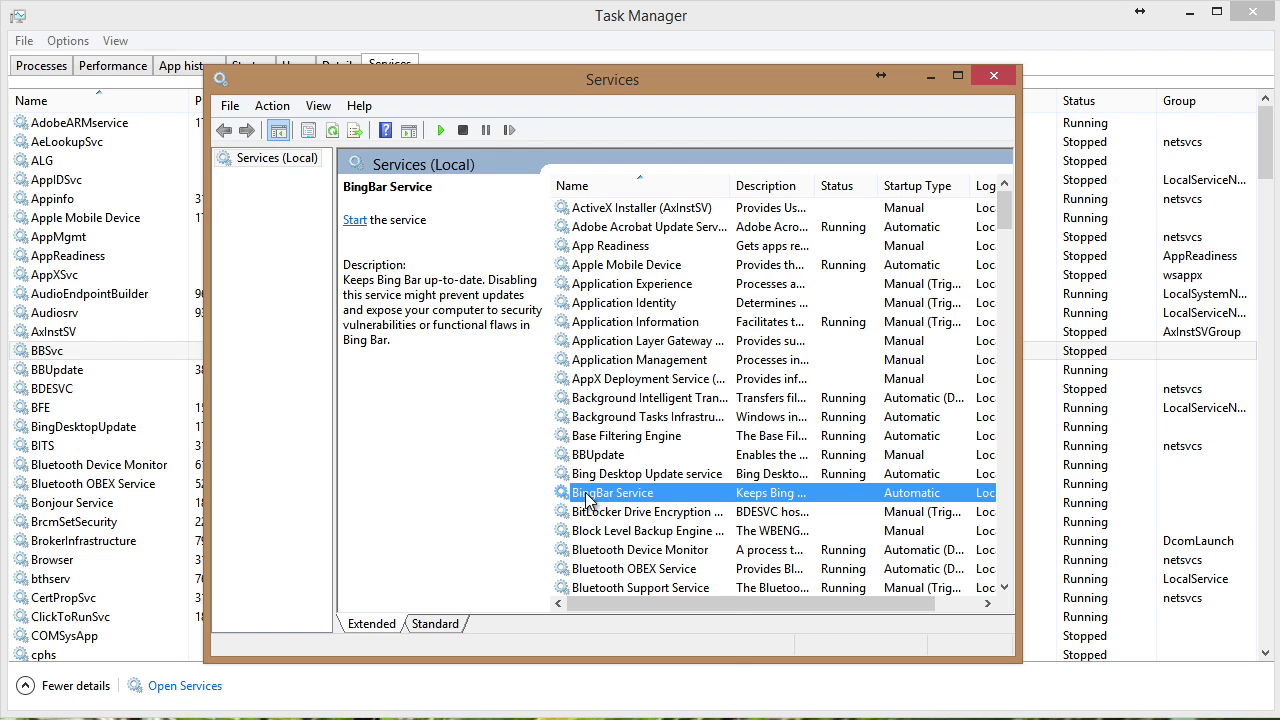
{"action": "right_click", "coordinate": [590, 494]}
{"action": "left_click", "coordinate": [648, 680]}
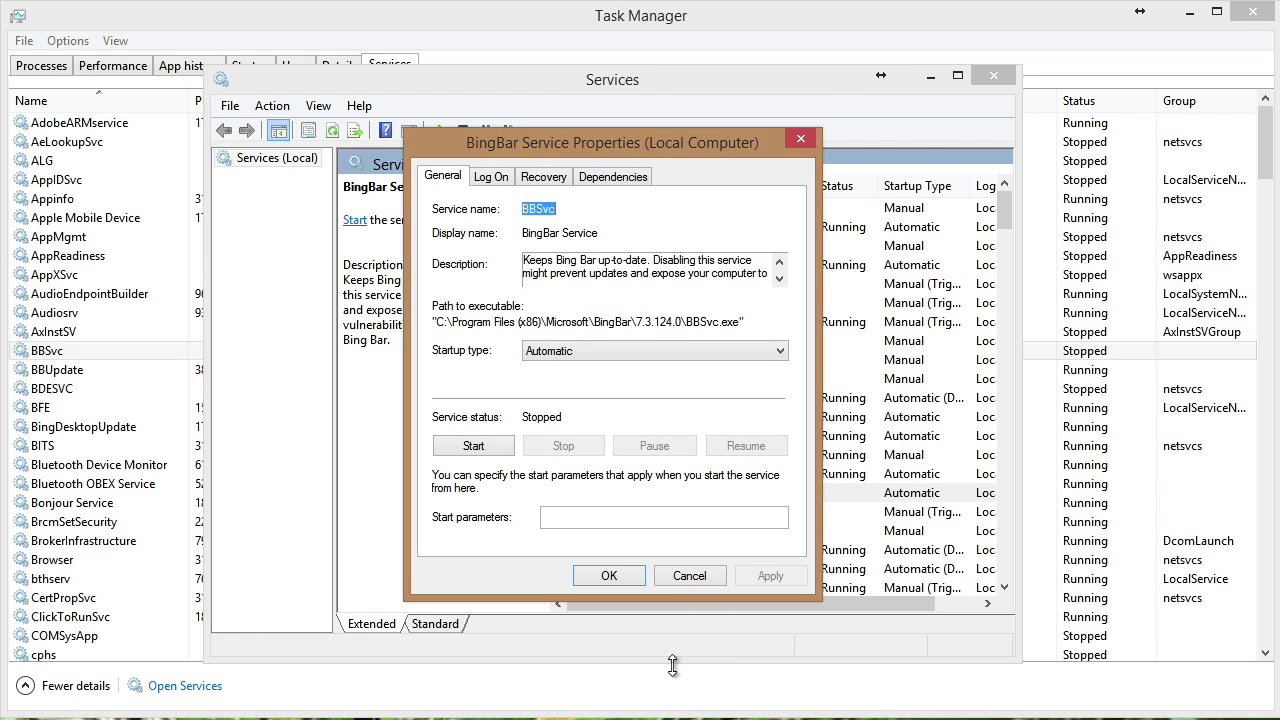
{"action": "left_click", "coordinate": [491, 176]}
{"action": "left_click", "coordinate": [543, 176]}
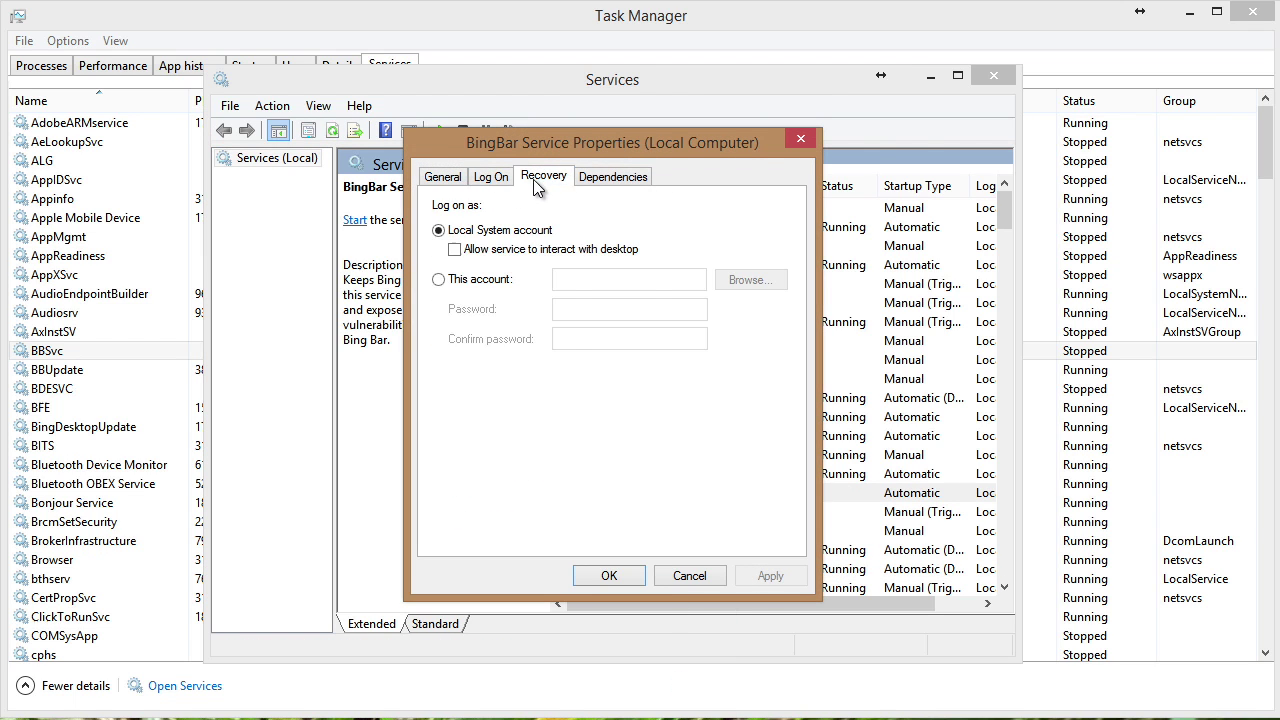
{"action": "left_click", "coordinate": [612, 176]}
{"action": "left_click", "coordinate": [701, 577]}
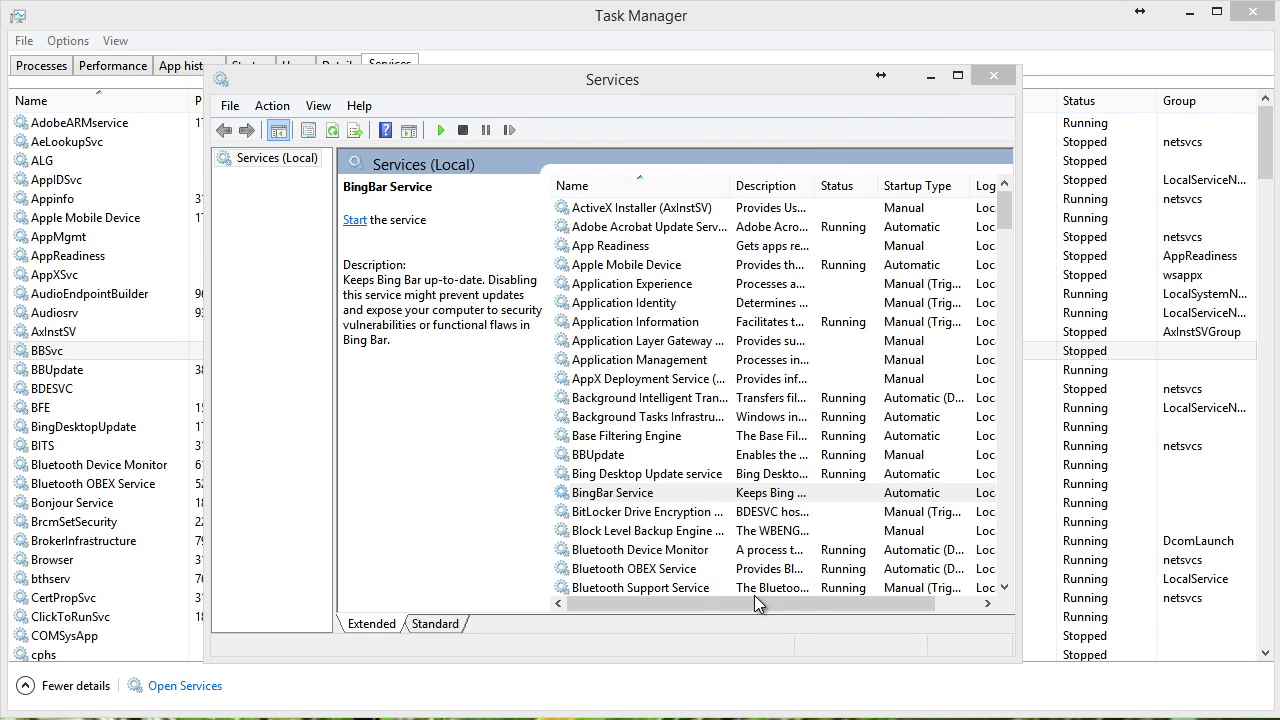
Close the Services console and return to Task Manager's Processes list
{"action": "left_click", "coordinate": [986, 77]}
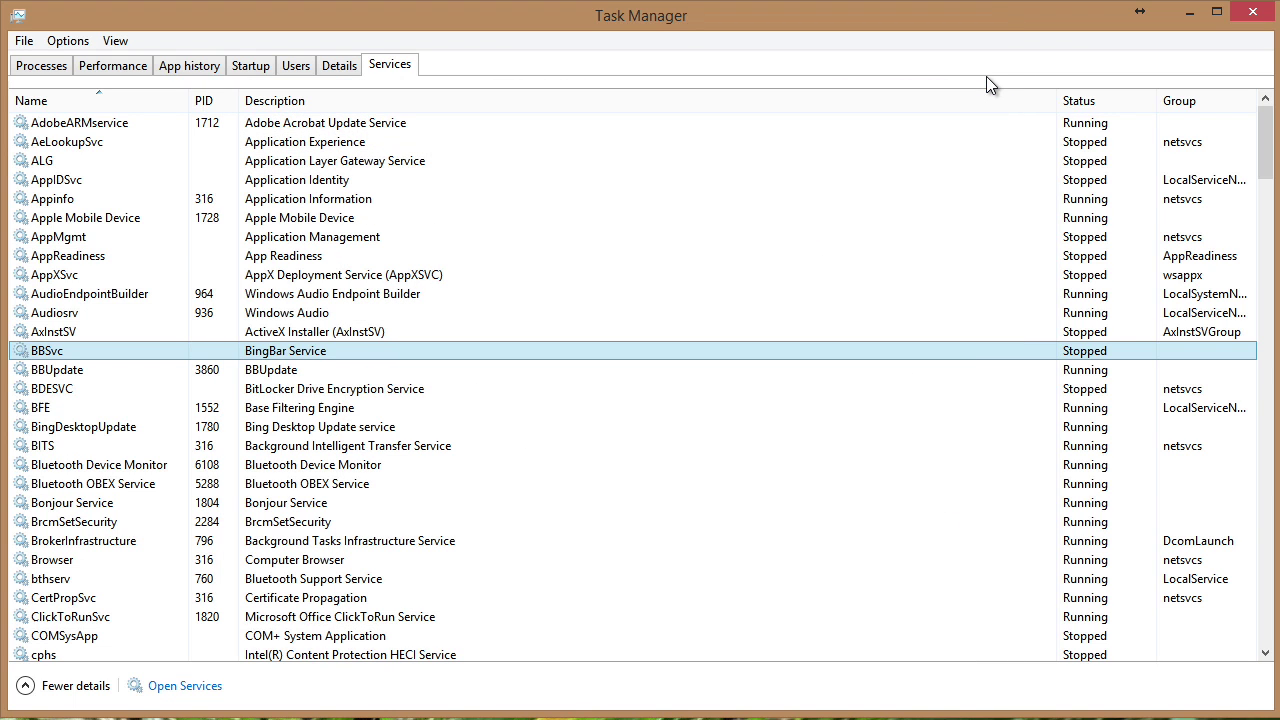
{"action": "left_click", "coordinate": [50, 68]}
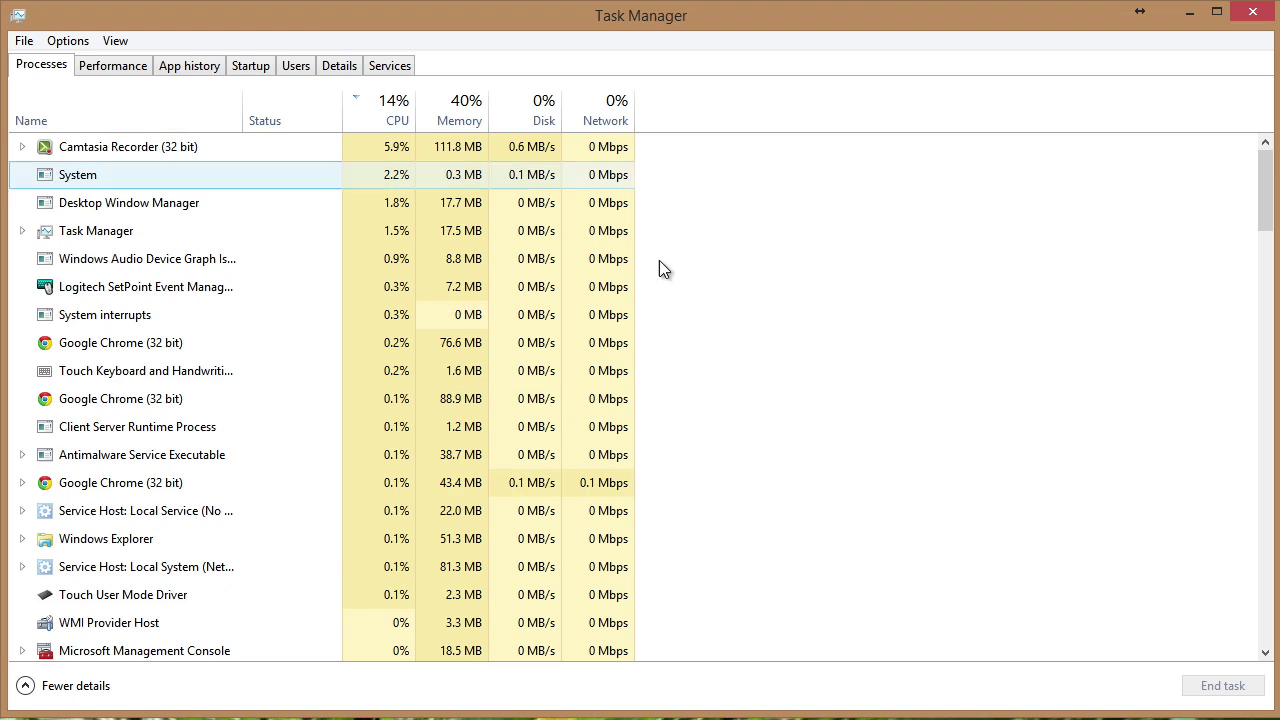